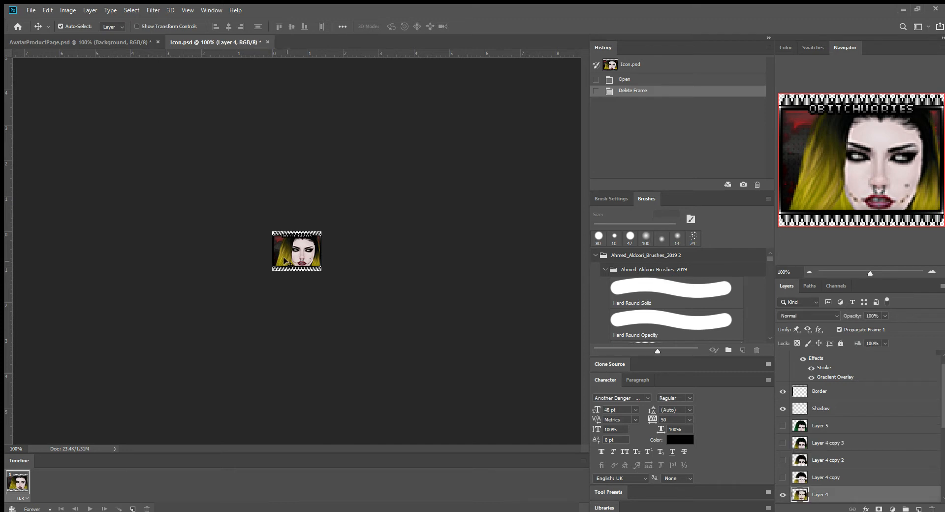
Delete all the old portrait layers, from Layer 5 down to Layer 2, from Icon.psd.
key("Delete")
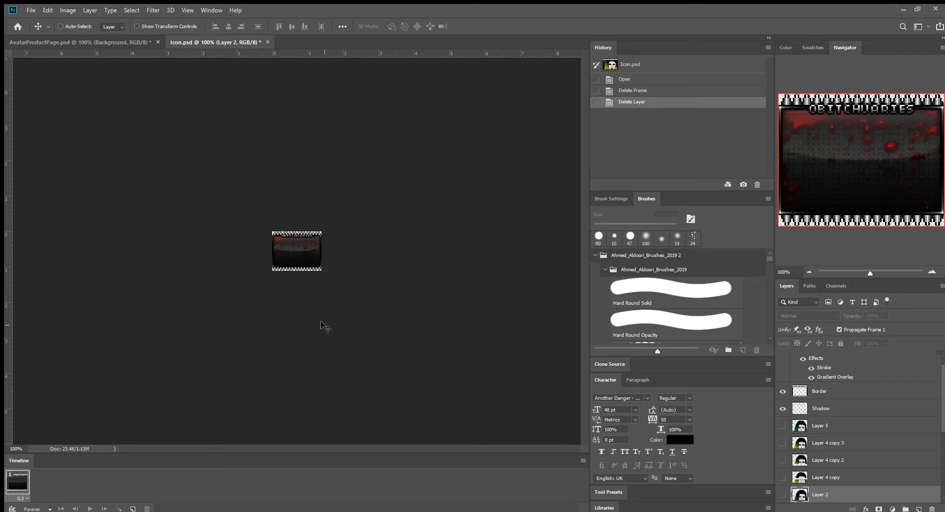
key("ctrl+plus")
key("ctrl+plus")
key("ctrl+plus")
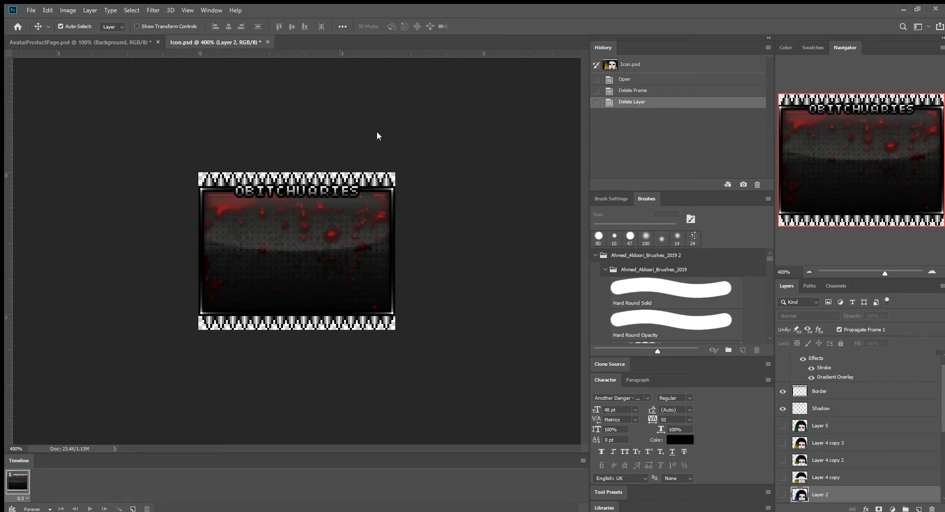
left_click(831, 425, "shift")
left_click(932, 508)
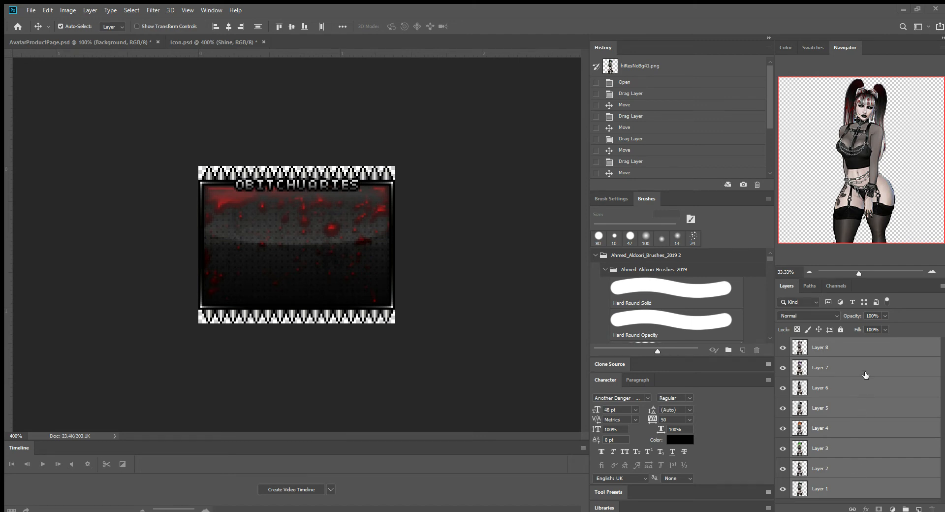
Copy all eight avatar layers from AvatarProductPage.psd into Icon.psd below the Shadow layer, and move them together to show the head and ponytails.
left_click_drag(866, 392, 339, 267)
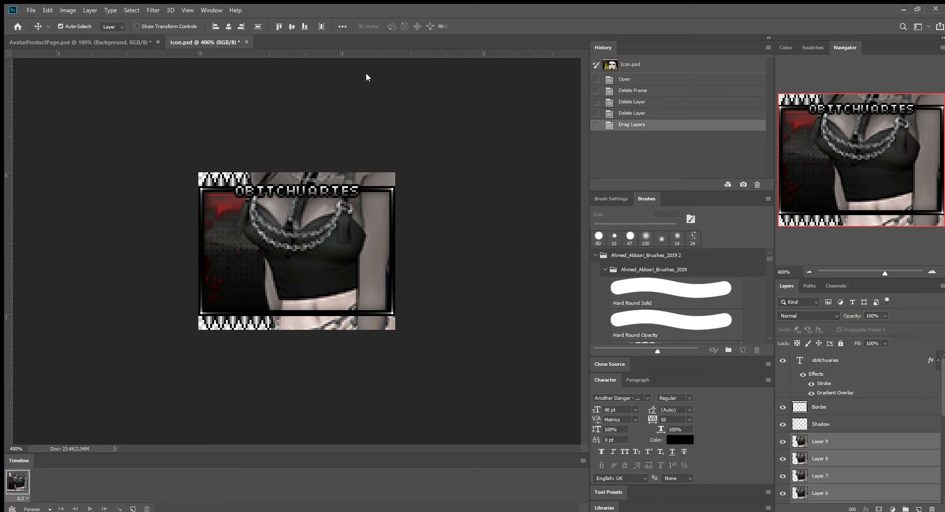
left_click_drag(365, 73, 279, 348)
left_click_drag(309, 248, 319, 284)
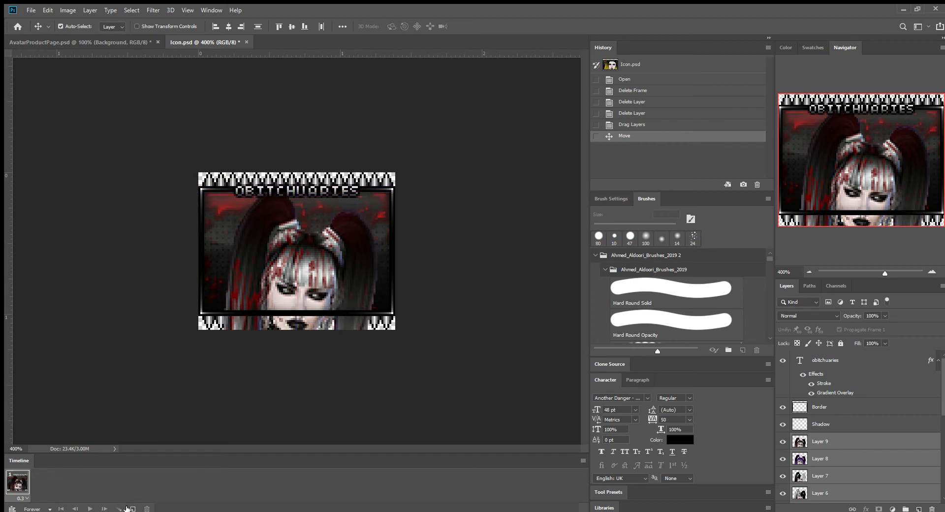
Hide the avatar layers Layer 8 through Layer 2, leaving only Layer 9 of the avatars visible.
left_click(314, 384)
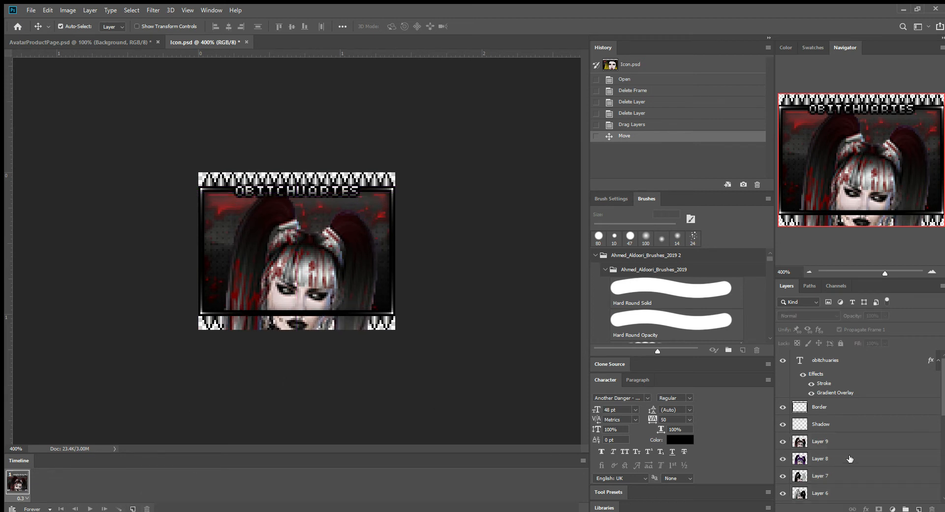
scroll(843, 451, "down", 2)
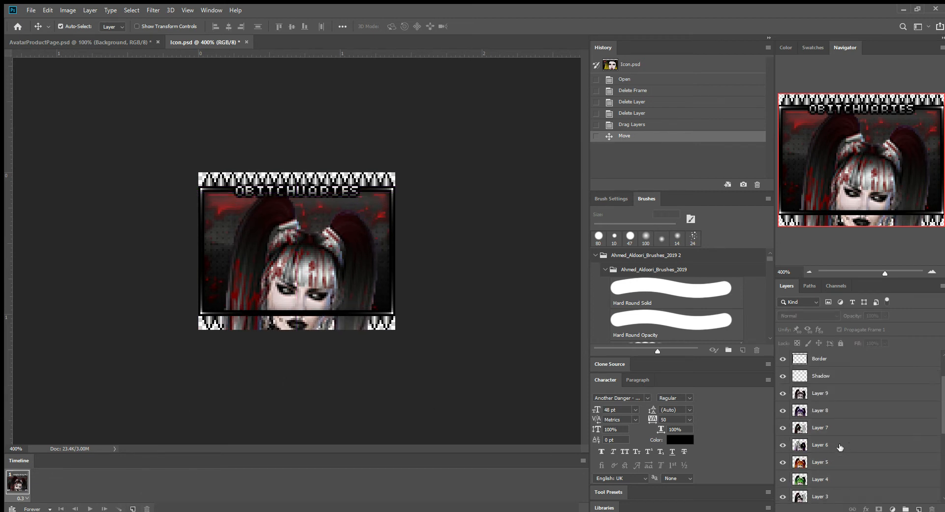
left_click(783, 411)
left_click(783, 428)
left_click(783, 445)
left_click(784, 462)
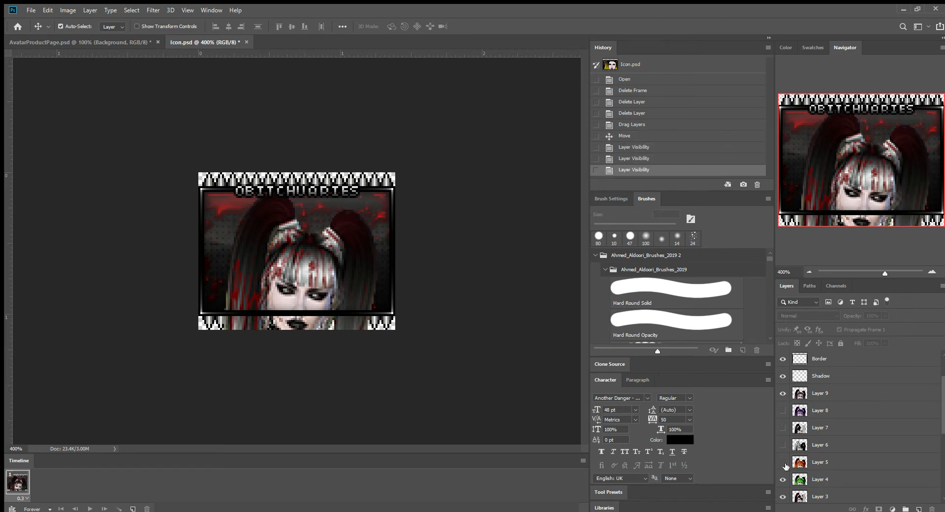
left_click(783, 479)
left_click(784, 497)
scroll(786, 455, "down", 2)
scroll(786, 455, "down", 2)
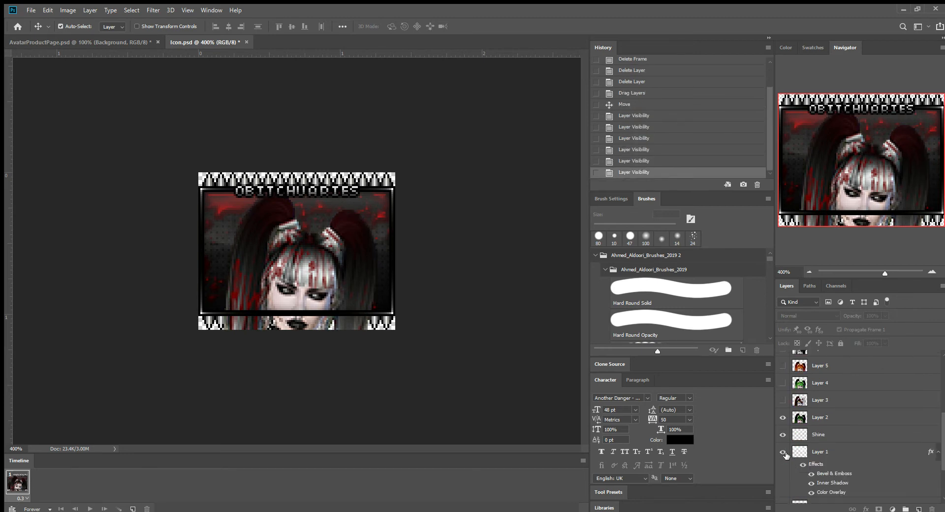
left_click(784, 417)
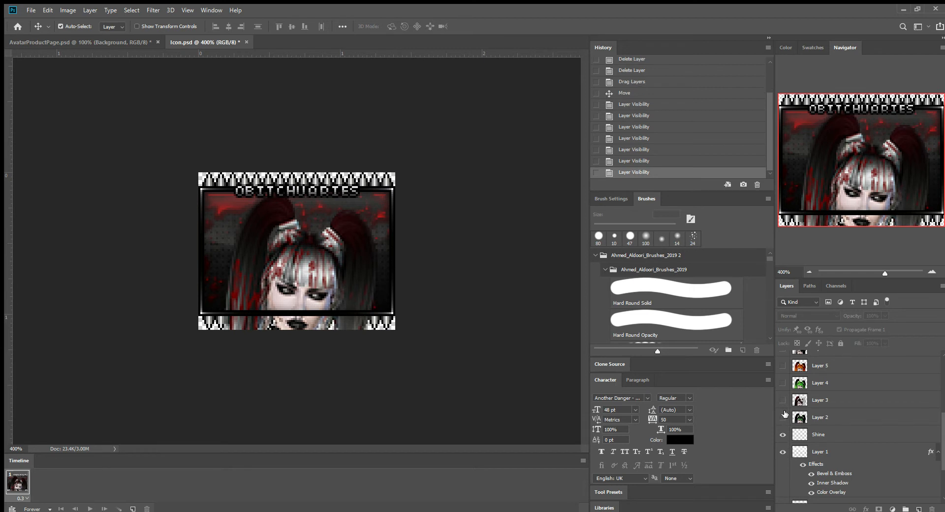
scroll(788, 422, "up", 6)
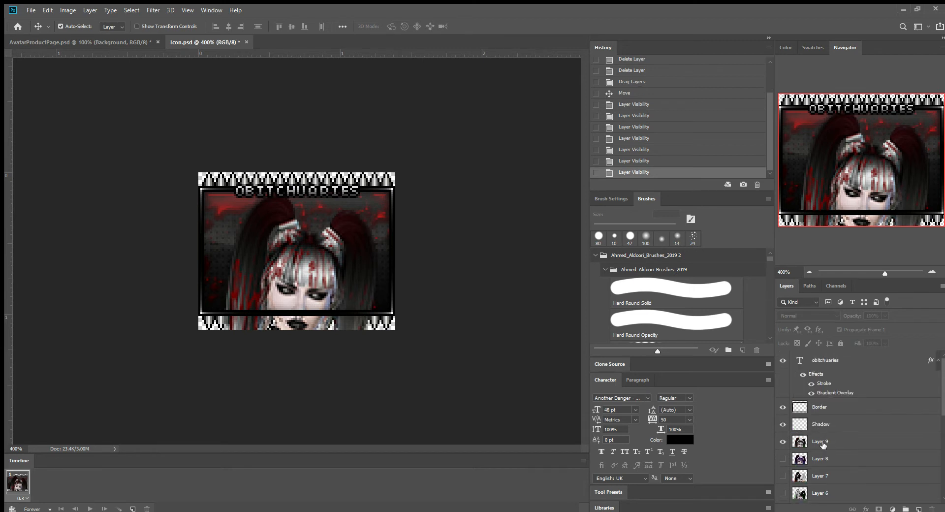
Try the face and chest crops on Layer 9, and settle it centred on the head and ponytails.
left_click(824, 443)
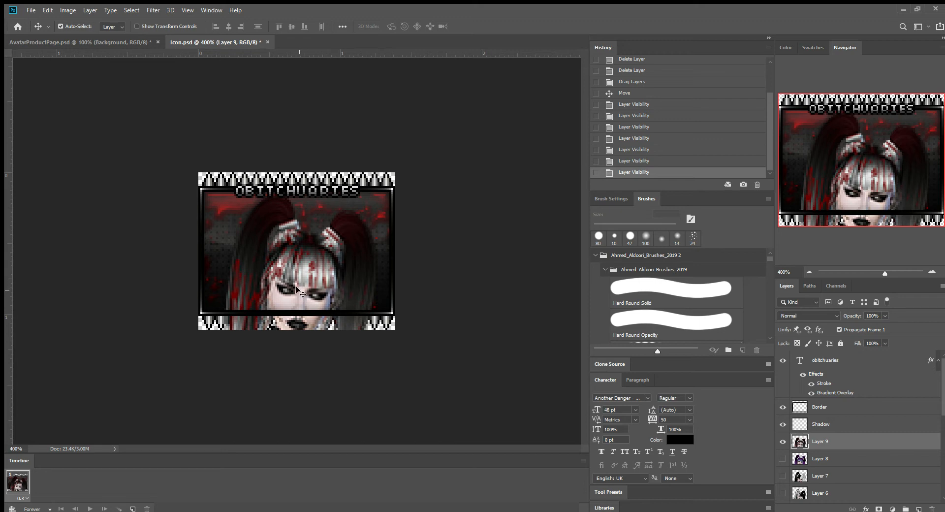
left_click_drag(303, 290, 301, 237)
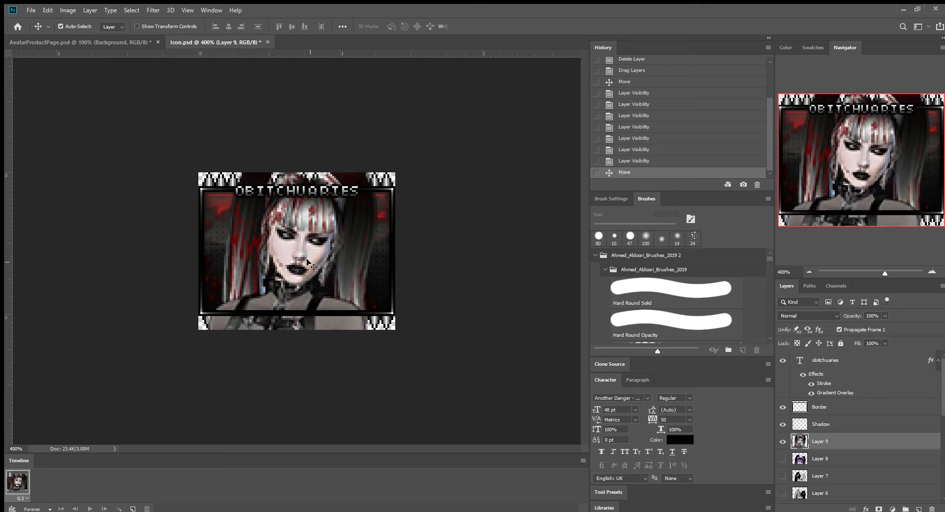
left_click_drag(311, 274, 312, 221)
left_click_drag(155, 401, 271, 344)
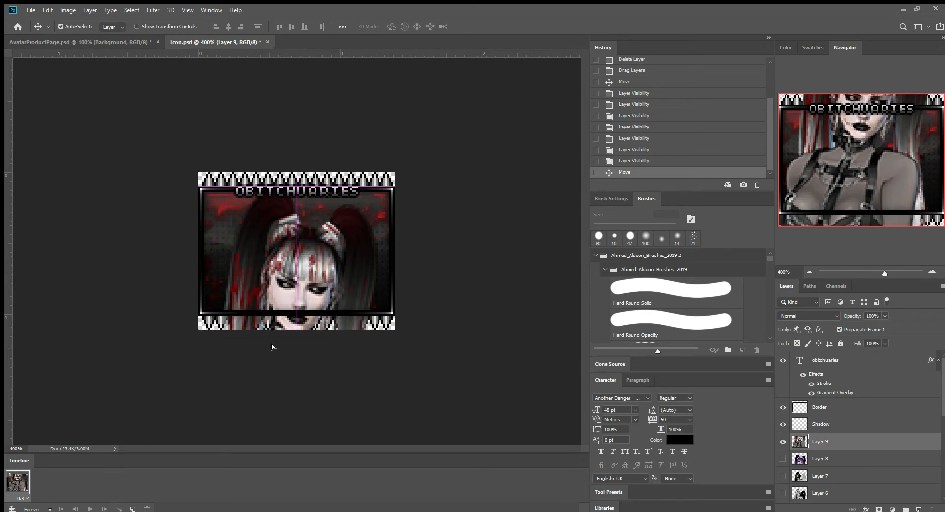
Duplicate Layer 9 twice and hide both copies.
left_click(893, 451)
left_click_drag(892, 450, 922, 506)
left_click_drag(854, 443, 922, 505)
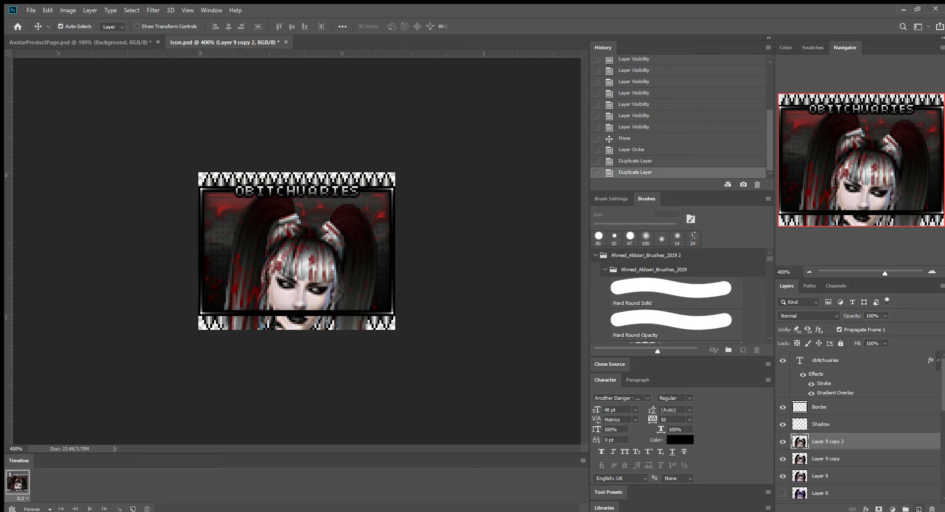
left_click(860, 477)
left_click(783, 459)
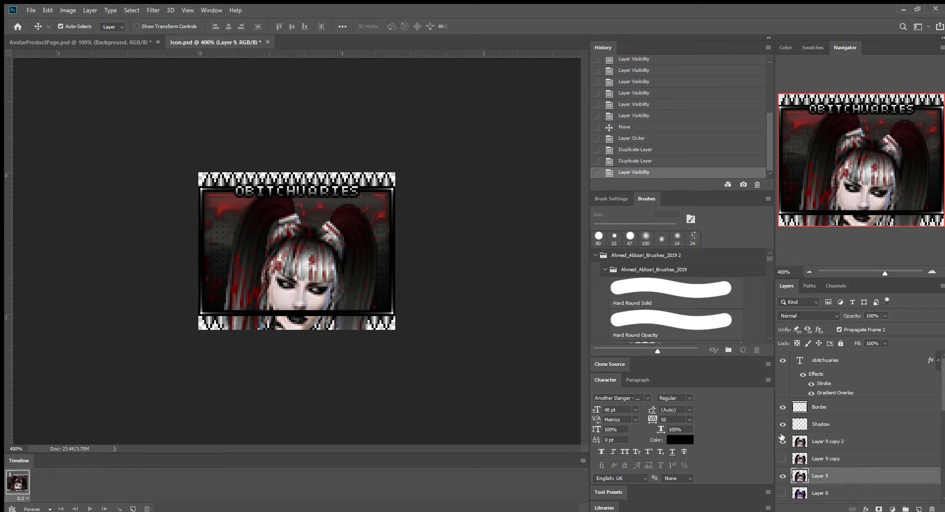
left_click(783, 442)
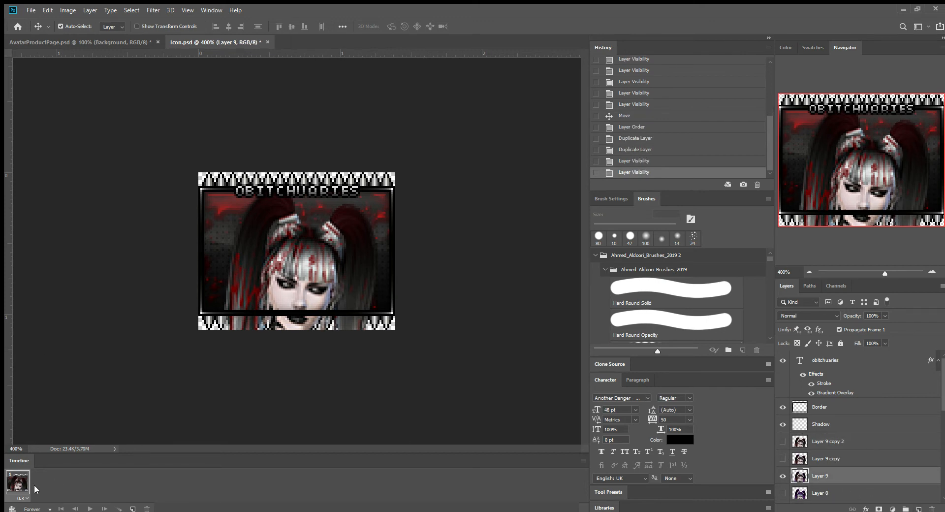
Duplicate the timeline frame twice to make a three-frame animation, and check each frame.
left_click(133, 508)
left_click(133, 508)
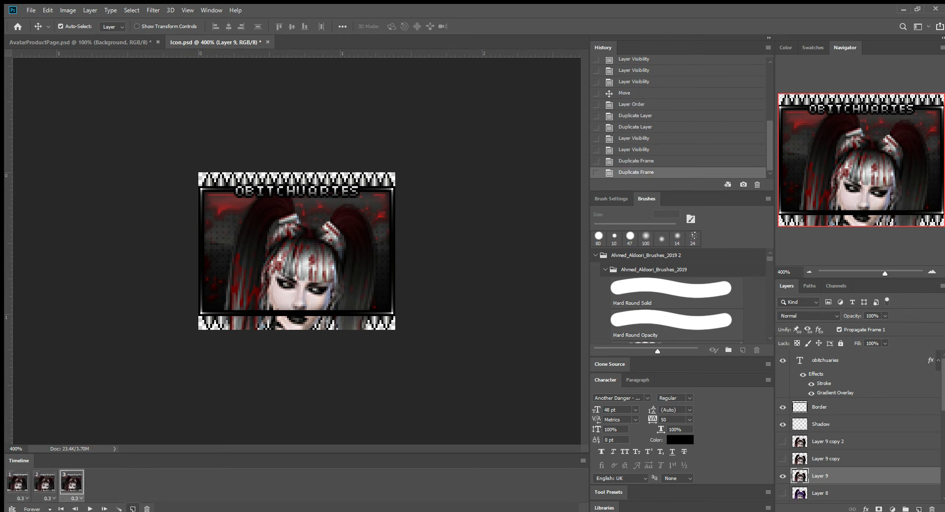
left_click(10, 491)
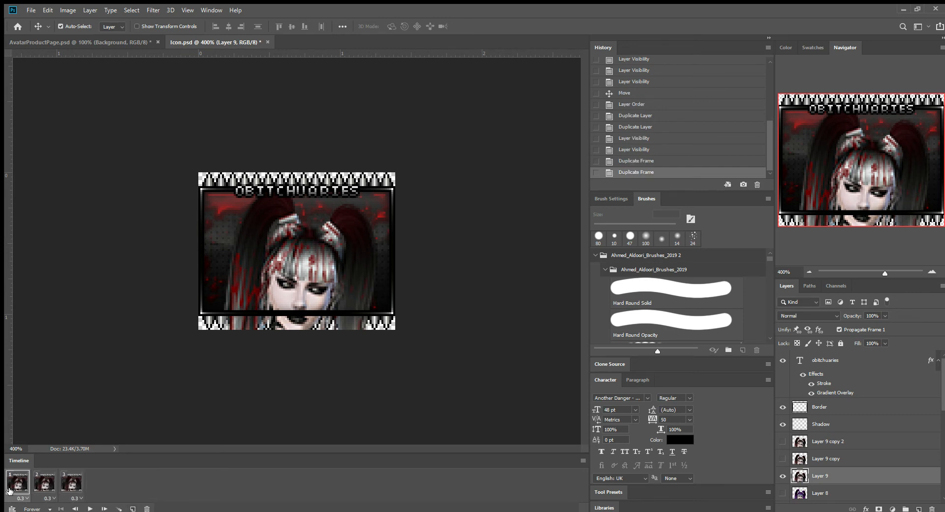
left_click(42, 488)
left_click(74, 493)
left_click(13, 486)
left_click(40, 486)
left_click(82, 489)
left_click(12, 493)
In frame 2, hide Layer 9 and show Layer 9 copy instead, comparing it with frame 1.
left_click(48, 485)
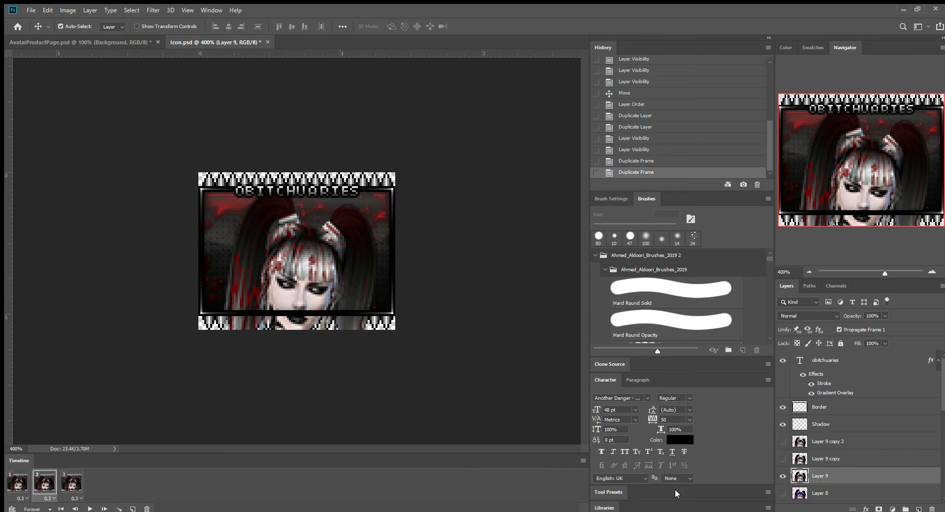
left_click(784, 476)
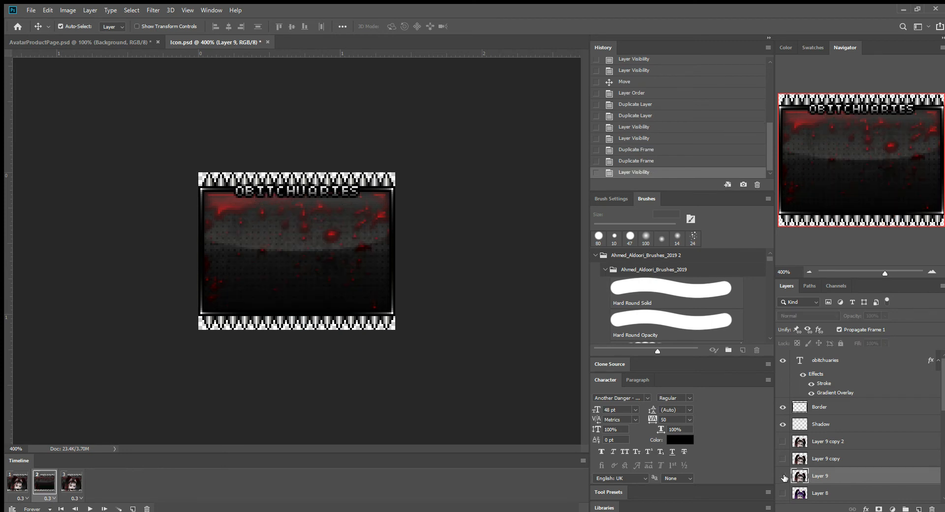
left_click(798, 459)
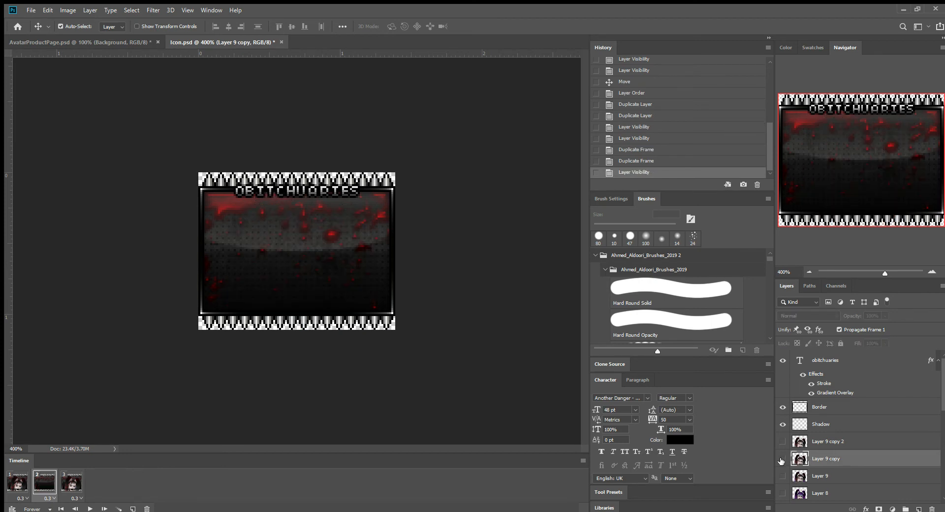
left_click(783, 459)
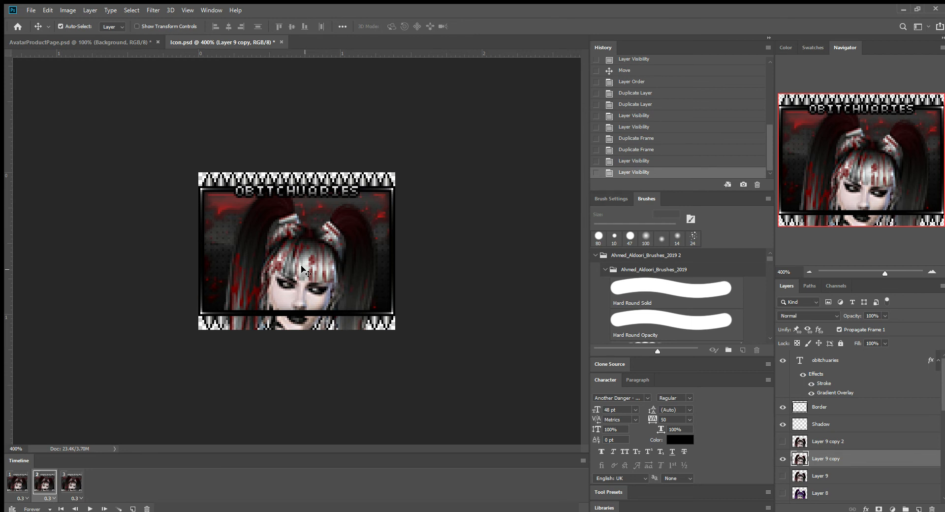
left_click(15, 486)
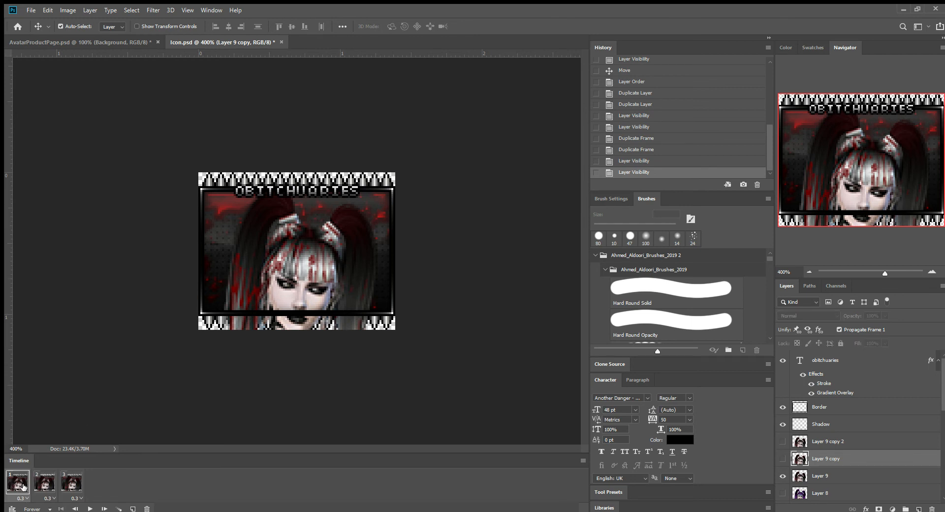
left_click(44, 485)
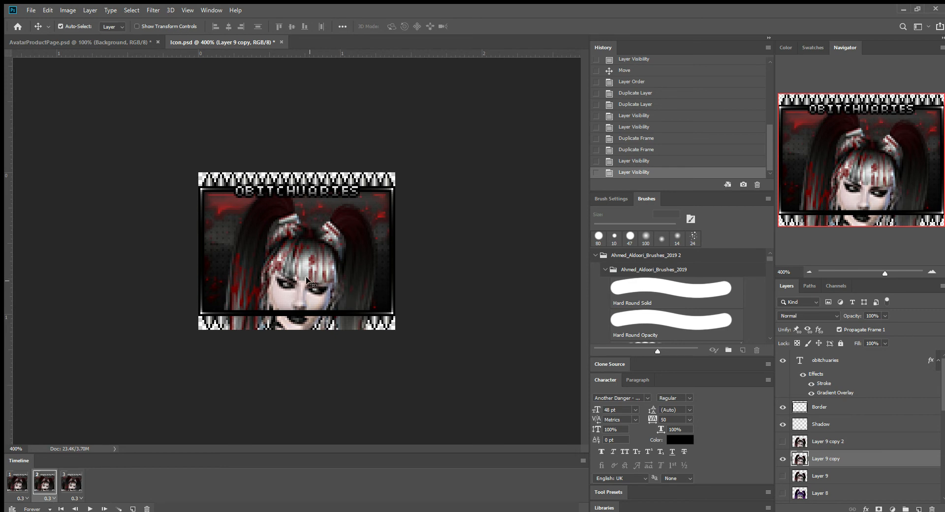
Move Layer 9 copy up in frame 2 so the full face and neck sit inside the border.
left_click_drag(308, 279, 312, 234)
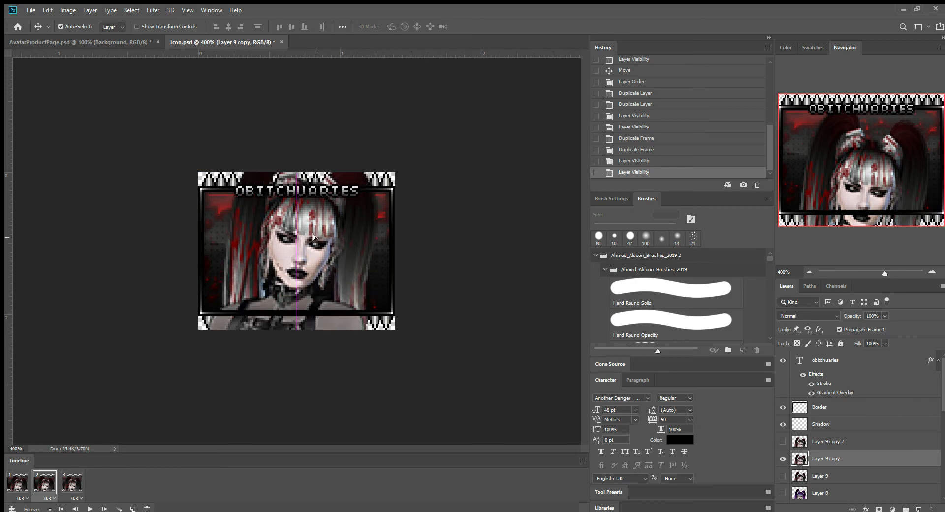
key("ctrl+z")
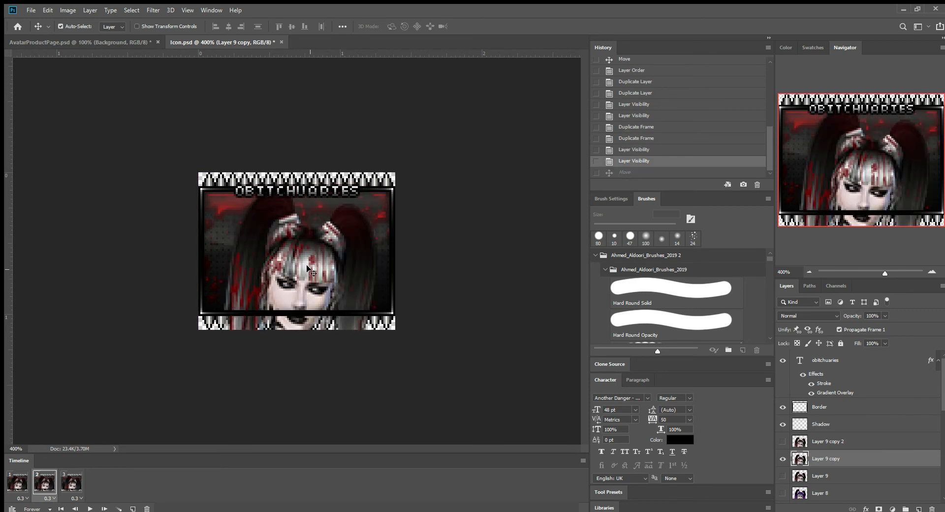
left_click_drag(307, 266, 306, 219)
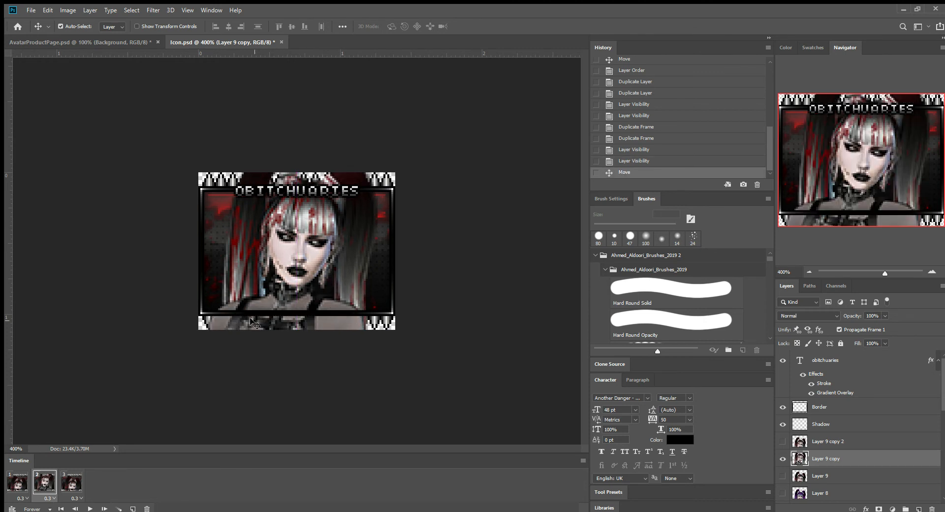
In frame 3, show Layer 9 copy 2 instead of Layer 9 and move it up to frame the chest and harness.
left_click(77, 484)
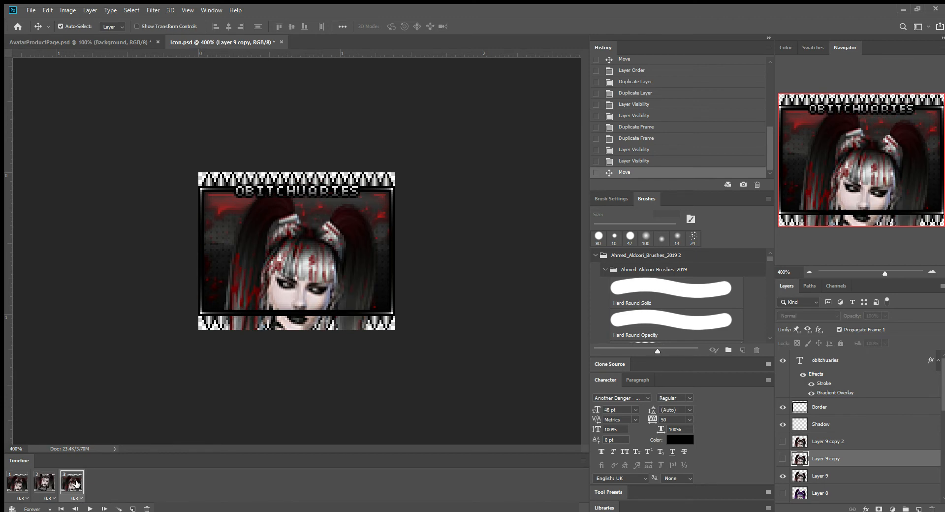
left_click(783, 477)
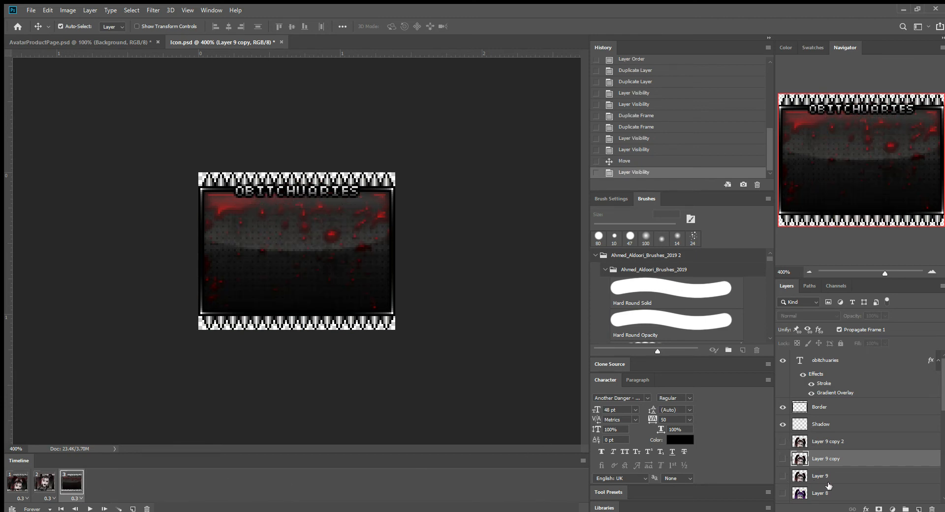
left_click(832, 443)
left_click(783, 442)
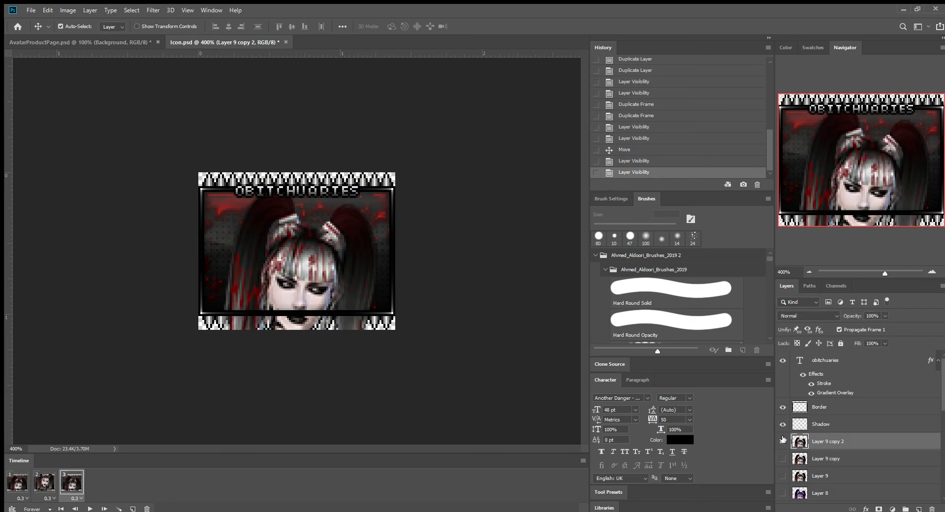
left_click_drag(297, 278, 288, 157)
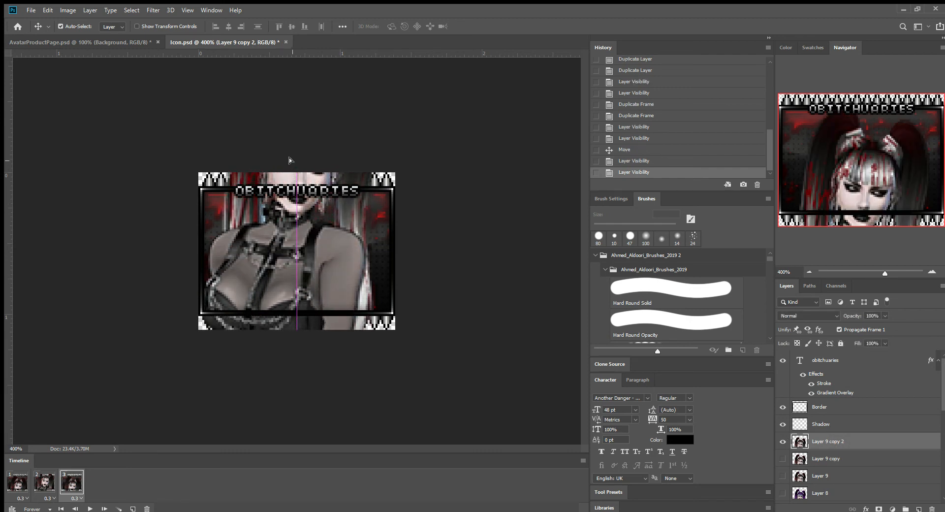
Preview the three-frame animation from the first frame, stop playback and return to frame 1.
left_click(17, 483)
left_click(90, 508)
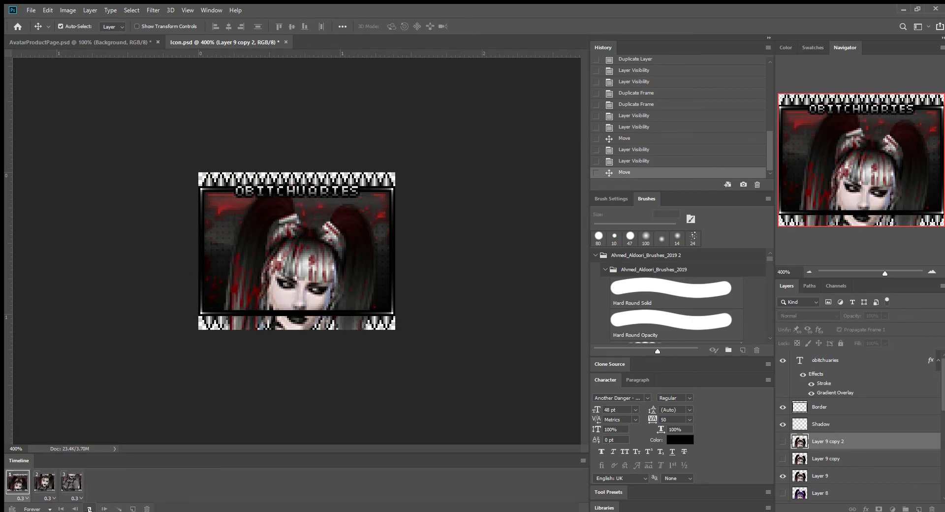
left_click(90, 509)
left_click(22, 480)
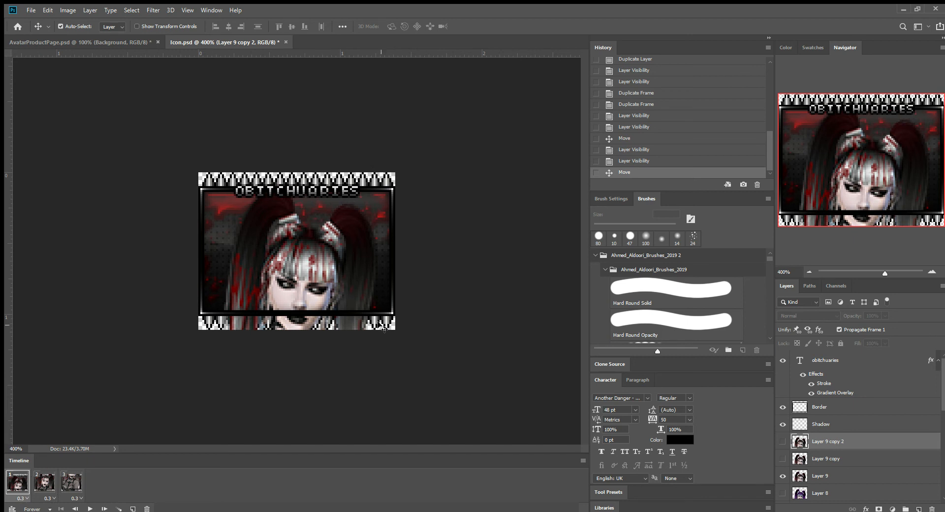
scroll(835, 463, "down", 2)
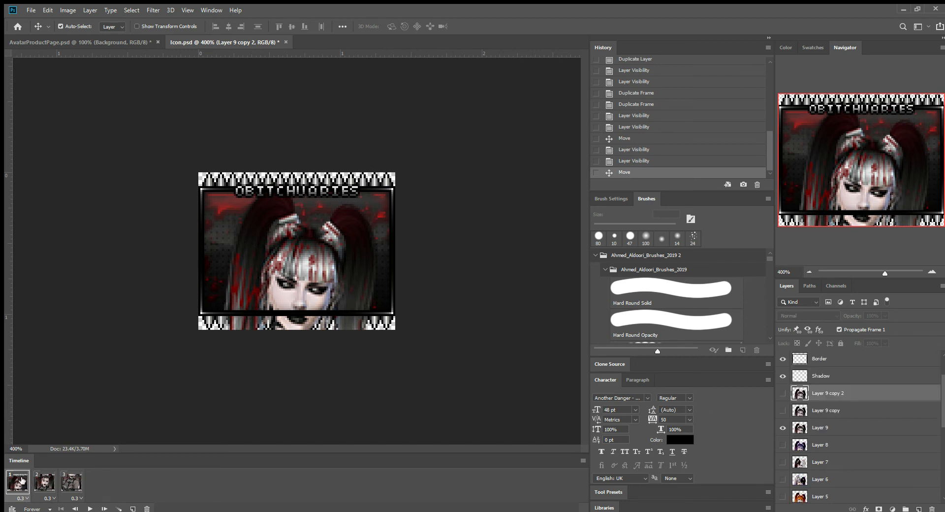
Erase the part of Layer 9 that spills below the lower border in frame 1, using a 10 px eraser.
left_click(838, 428)
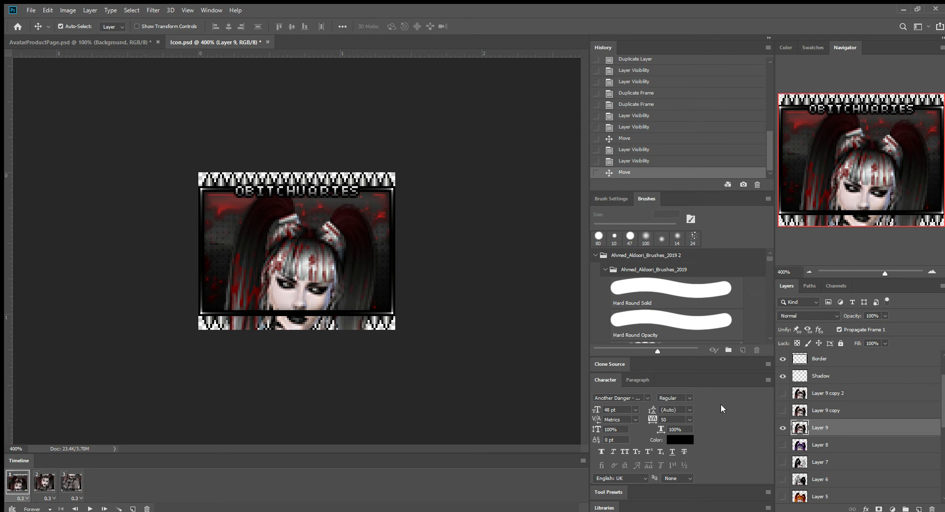
key("e")
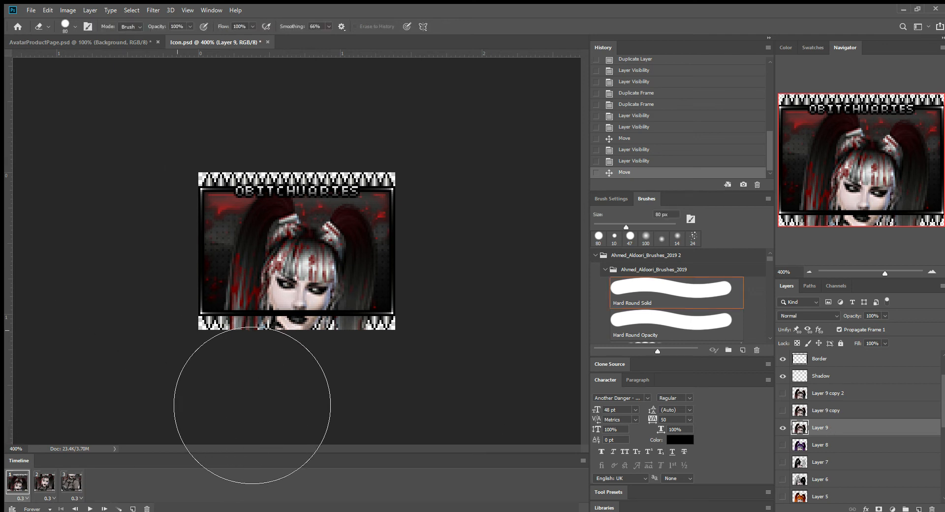
key("bracketleft")
key("bracketleft")
key("bracketleft")
key("bracketleft")
key("bracketleft")
key("bracketleft")
key("bracketleft")
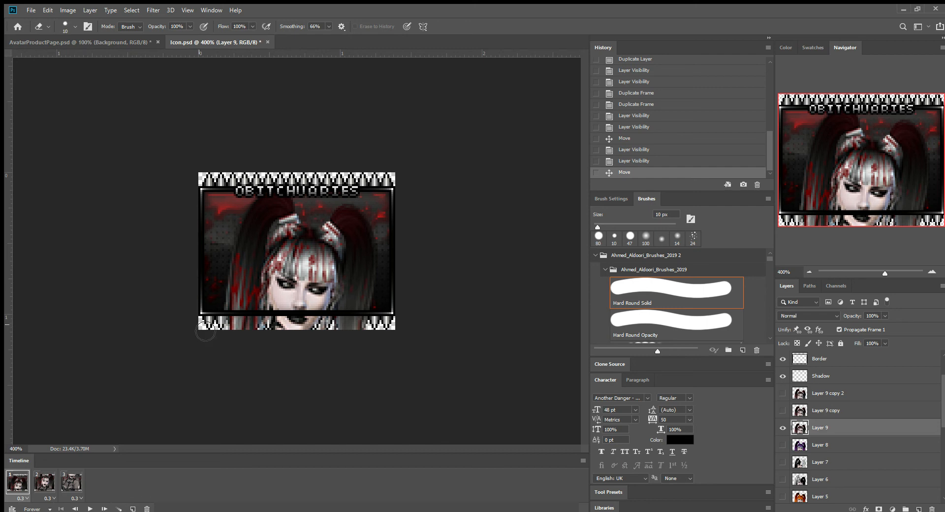
left_click_drag(205, 333, 463, 335)
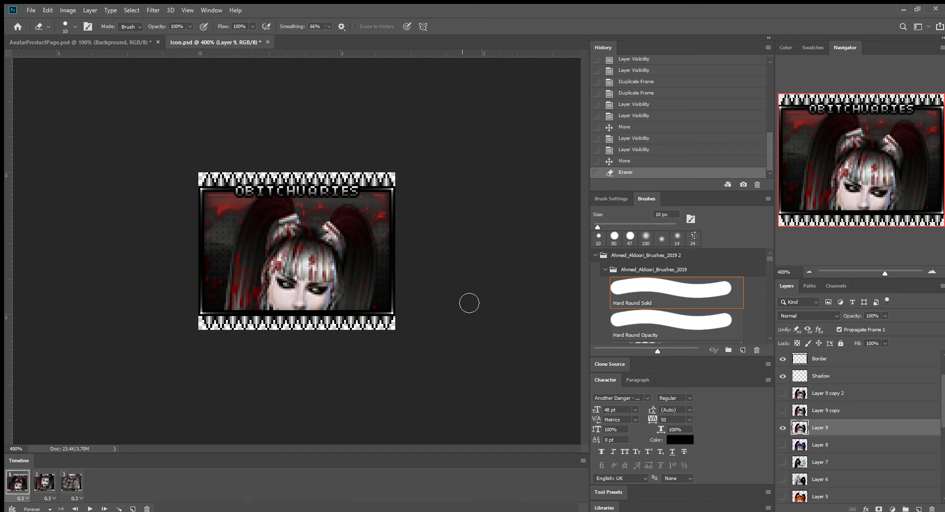
In frame 2, erase the parts of Layer 9 copy that extend beyond the lower and upper borders.
left_click(44, 484)
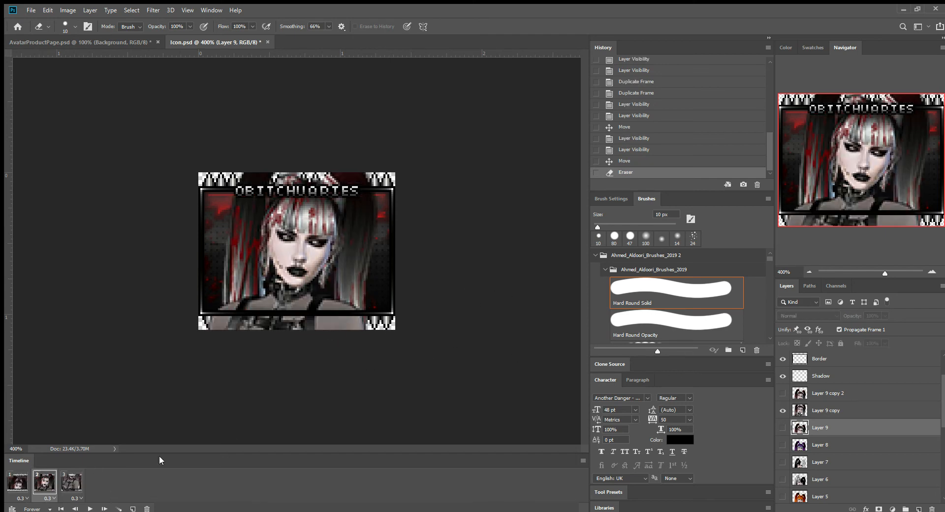
left_click(845, 413)
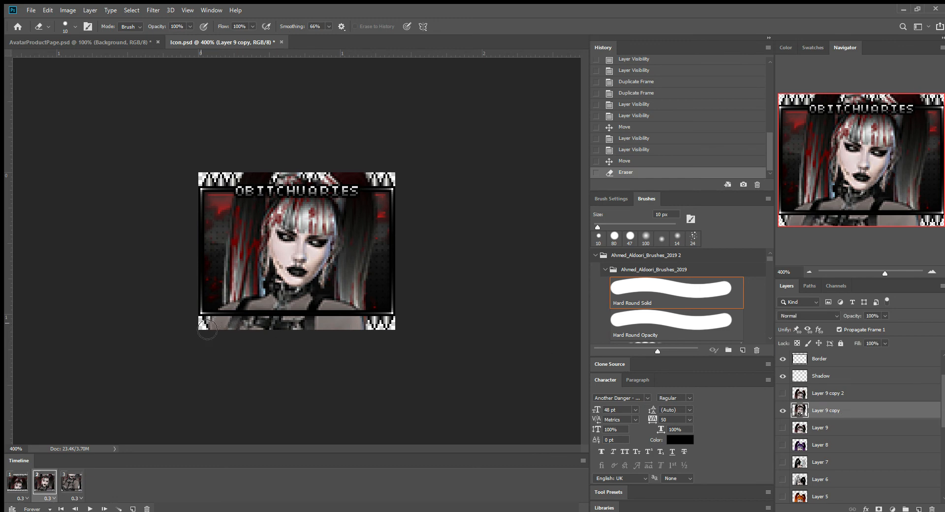
left_click_drag(207, 329, 450, 330)
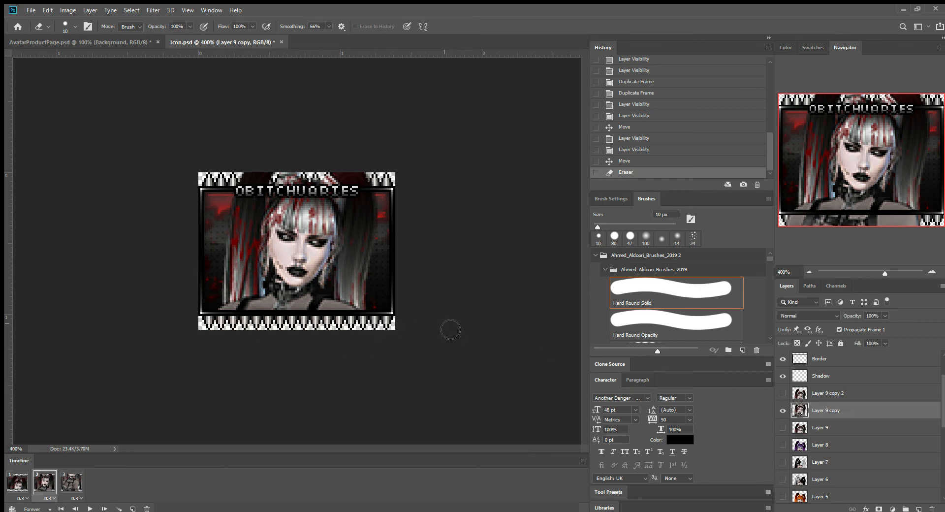
left_click(213, 184)
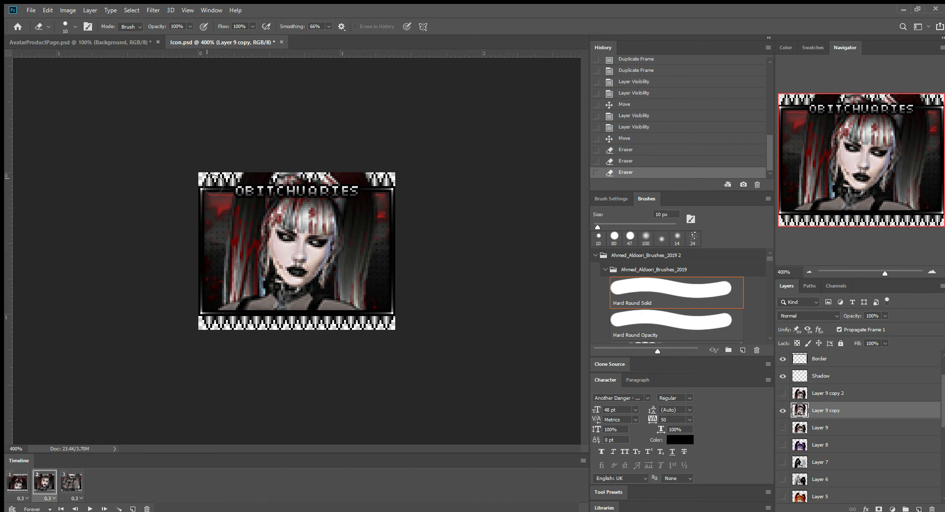
left_click_drag(213, 185, 472, 182)
In frame 3, erase the overflow of Layer 9 copy 2 below the lower border and above the upper border.
left_click(71, 482)
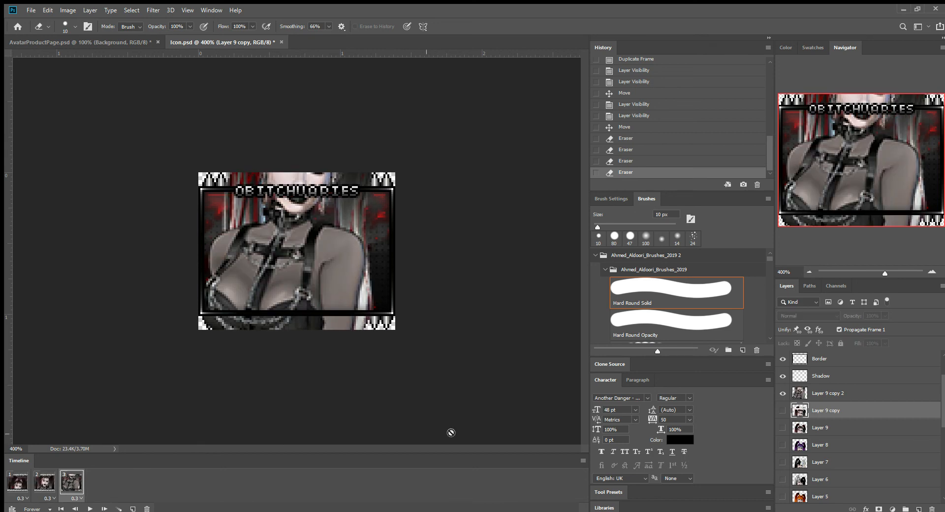
left_click(831, 397)
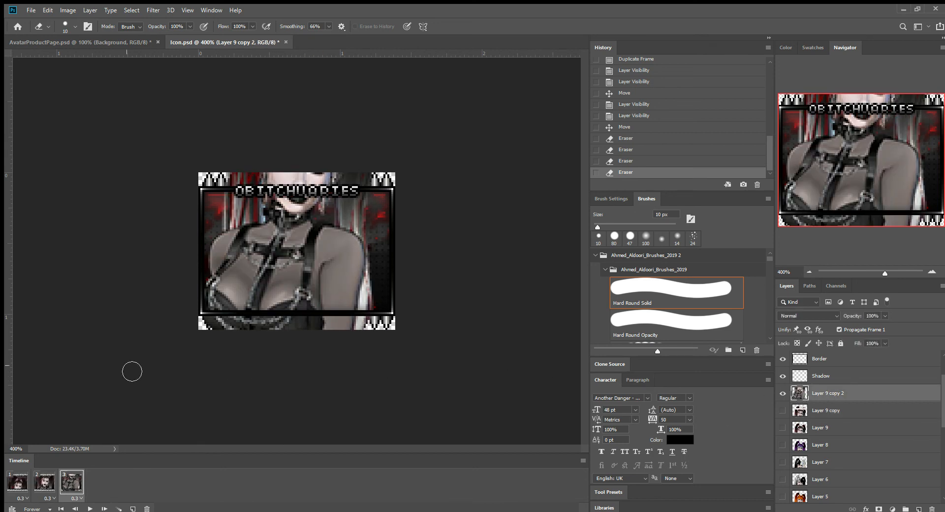
left_click(209, 327)
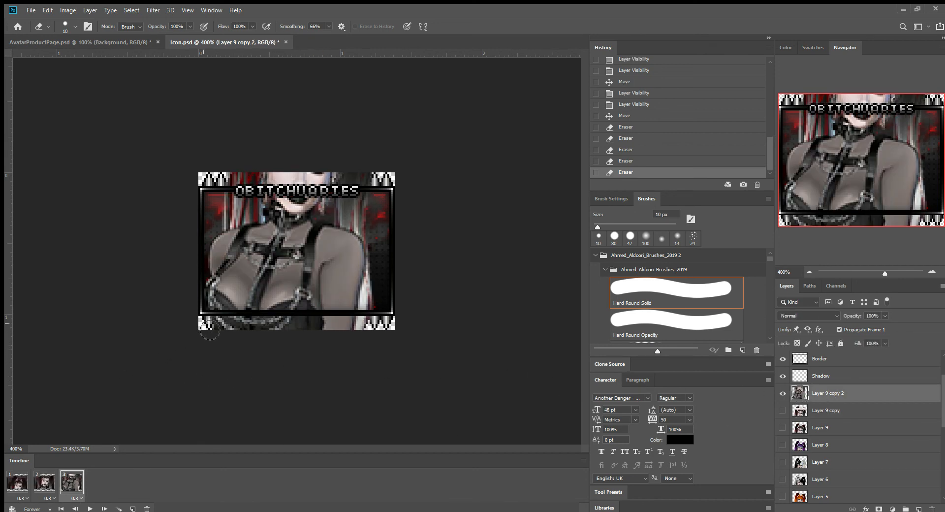
left_click_drag(217, 327, 471, 324)
left_click(217, 182)
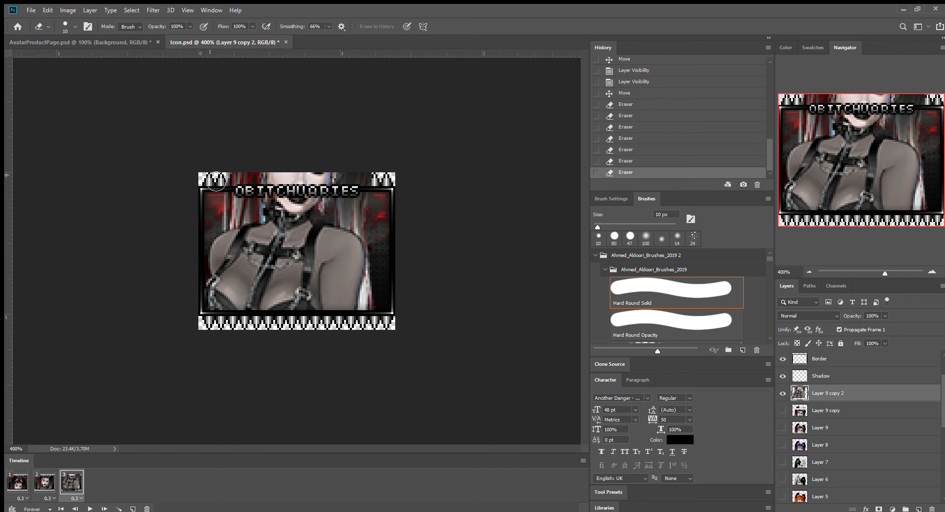
left_click_drag(216, 183, 419, 183)
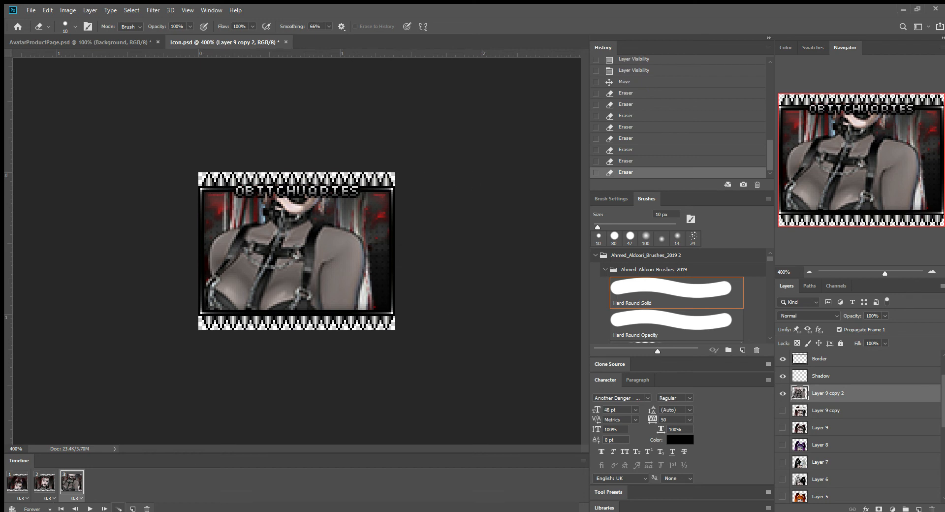
Play the cleaned-up three-frame animation from frame 1 and stop playback.
left_click(17, 482)
left_click(89, 509)
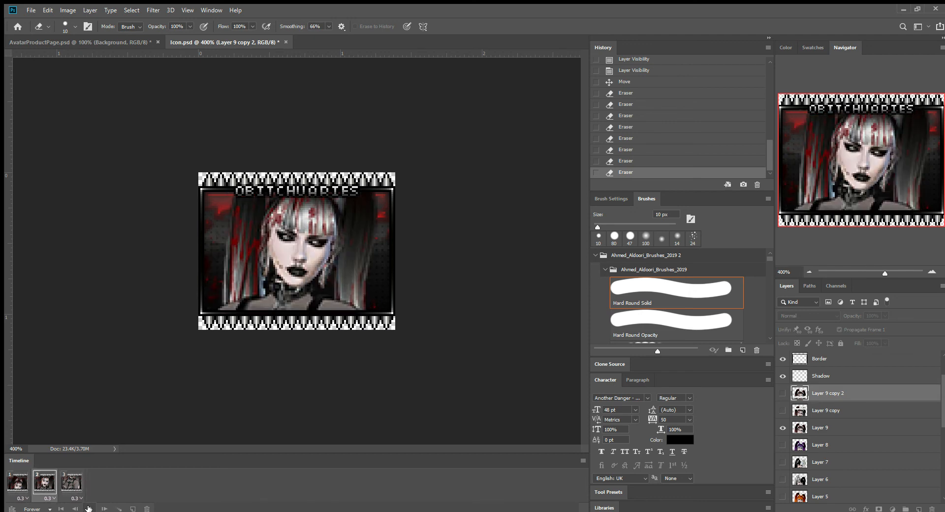
left_click(88, 509)
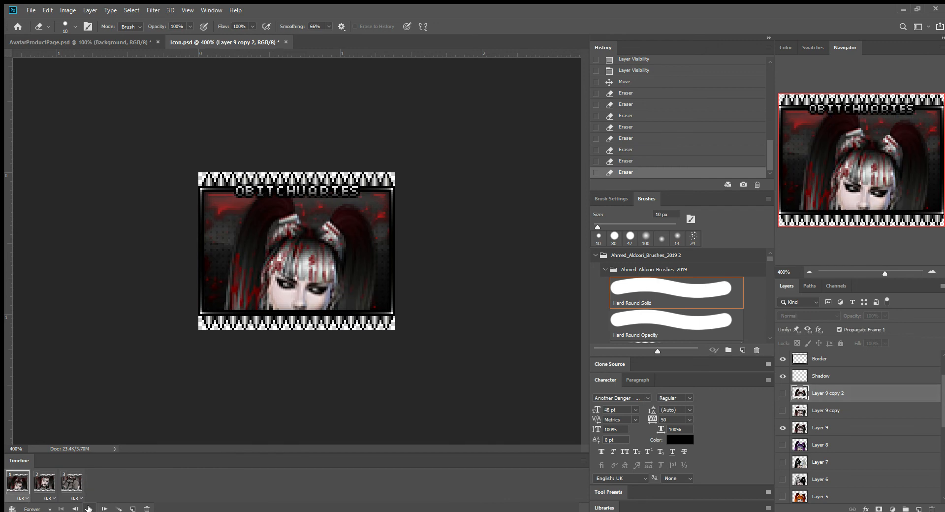